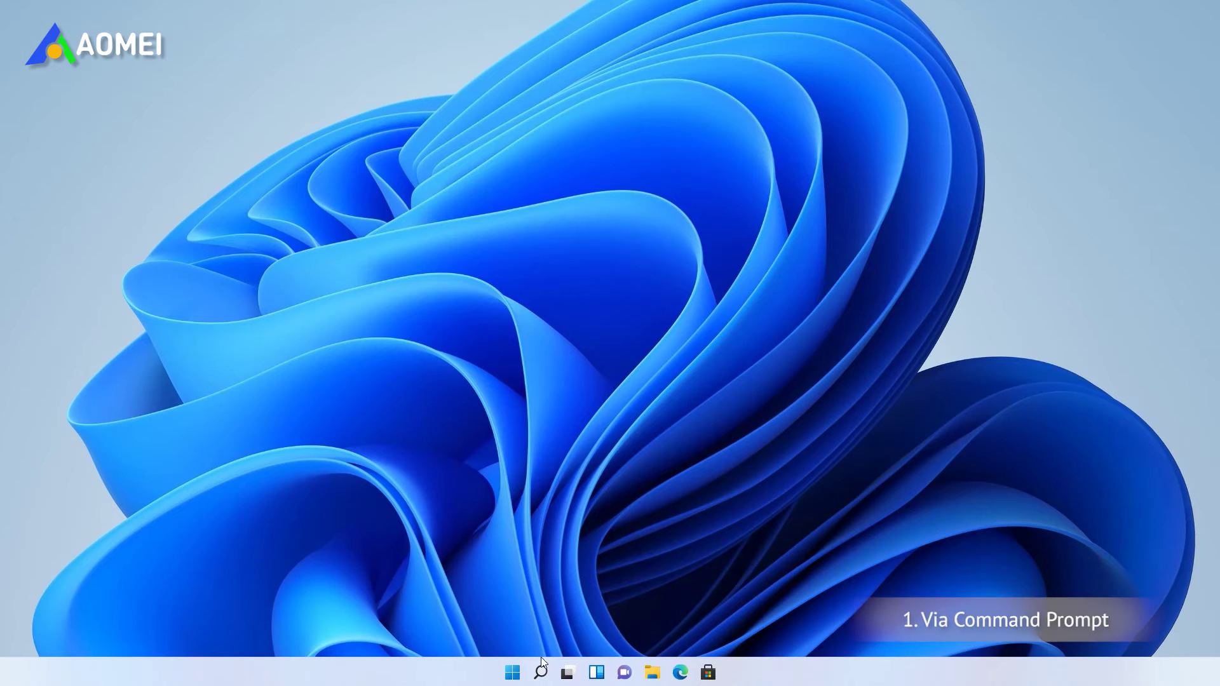
- Launch Command Prompt from search with administrator rights
{"action": "left_click", "coordinate": [541, 672]}
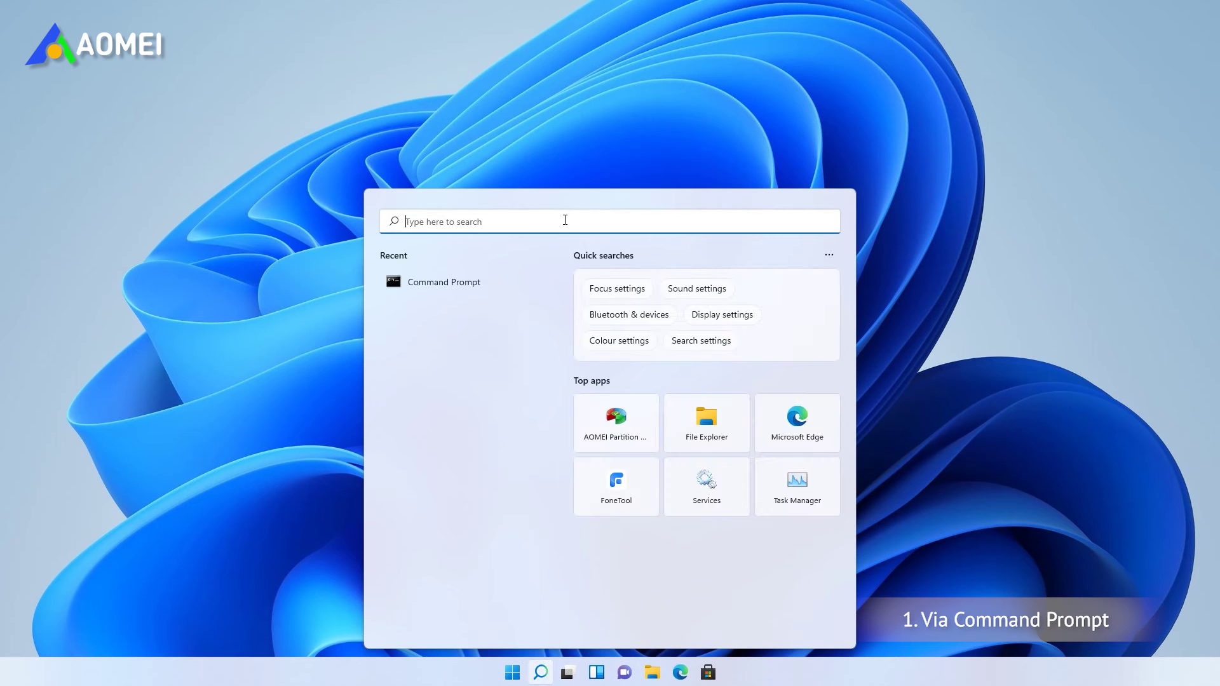
{"action": "type", "text": "cmd"}
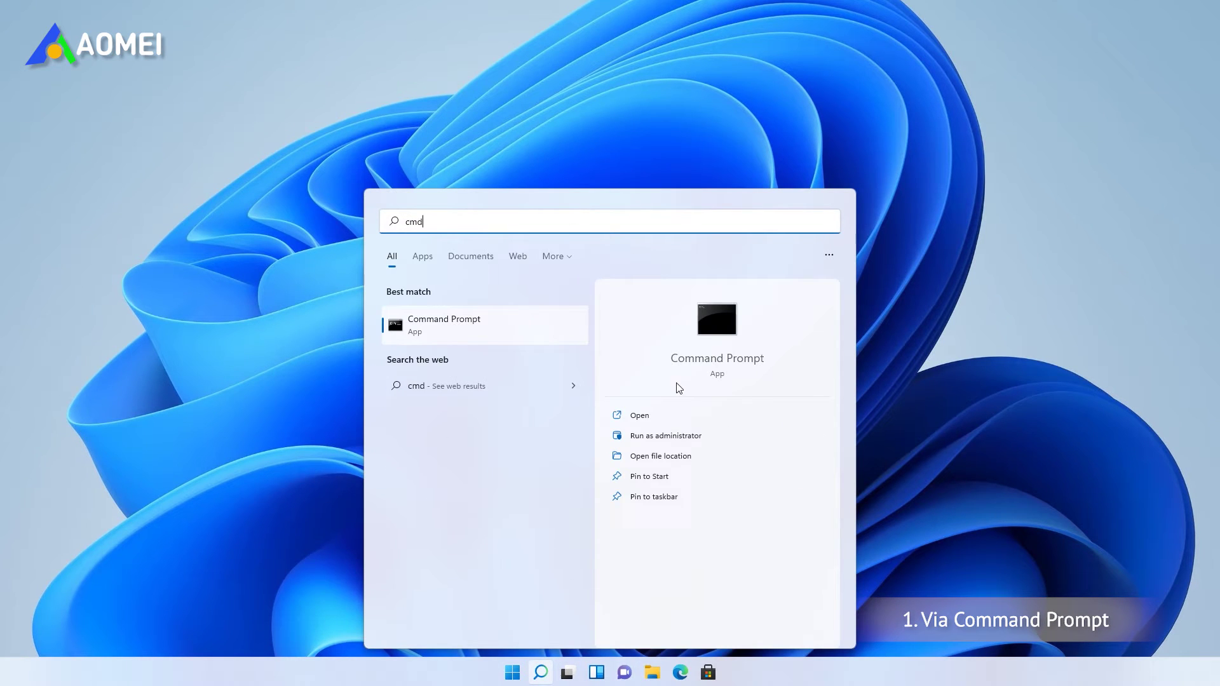
{"action": "left_click", "coordinate": [666, 436]}
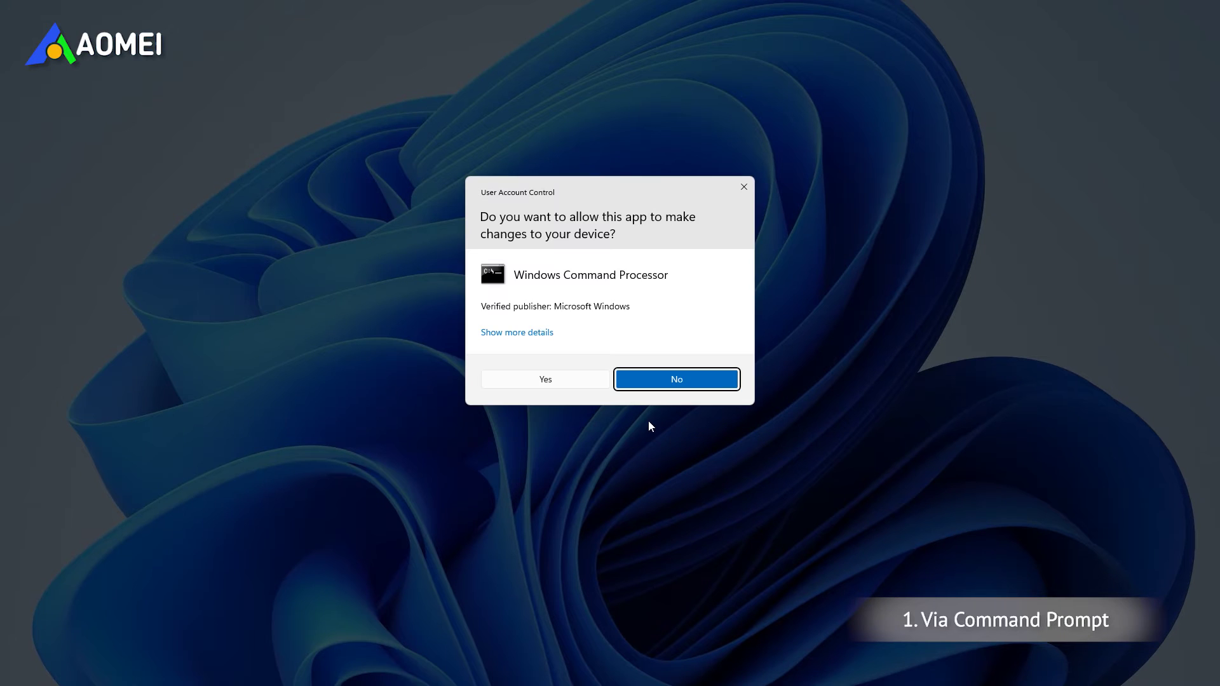
{"action": "left_click", "coordinate": [571, 381]}
{"action": "type", "text": "format e: /fs:NTFS/p:1"}
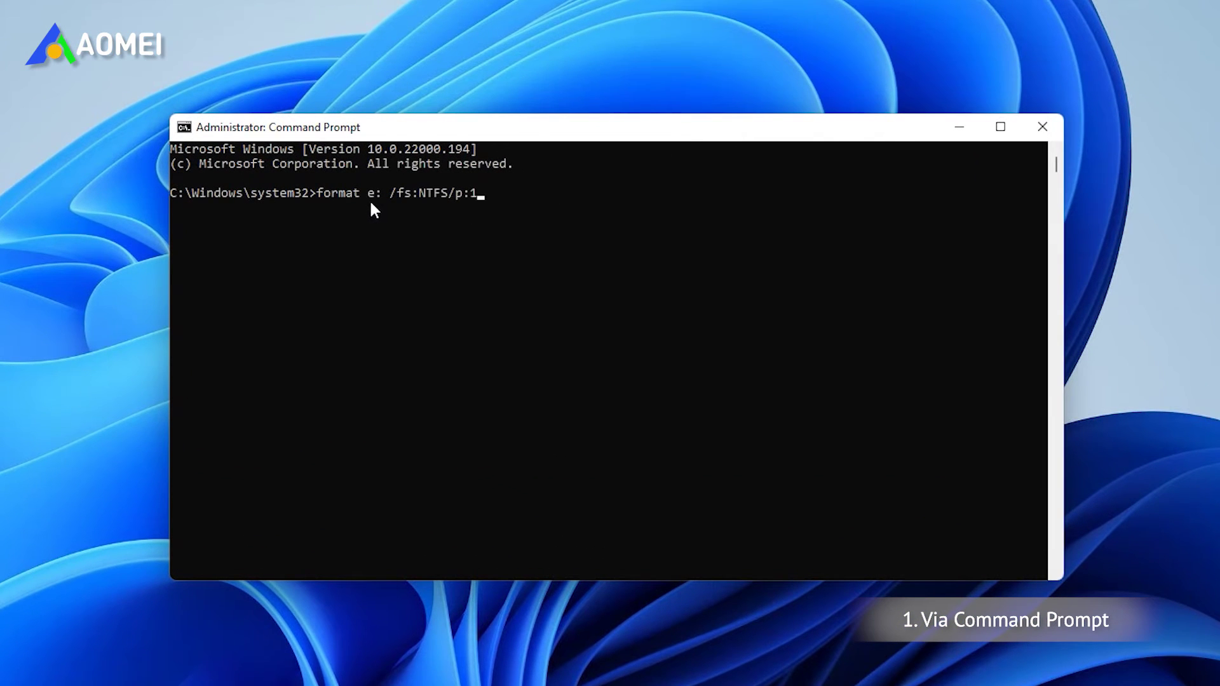
- Format drive E: to NTFS with one pass (format e: /fs:NTFS /p:1), confirming with Y
{"action": "left_click", "coordinate": [371, 194]}
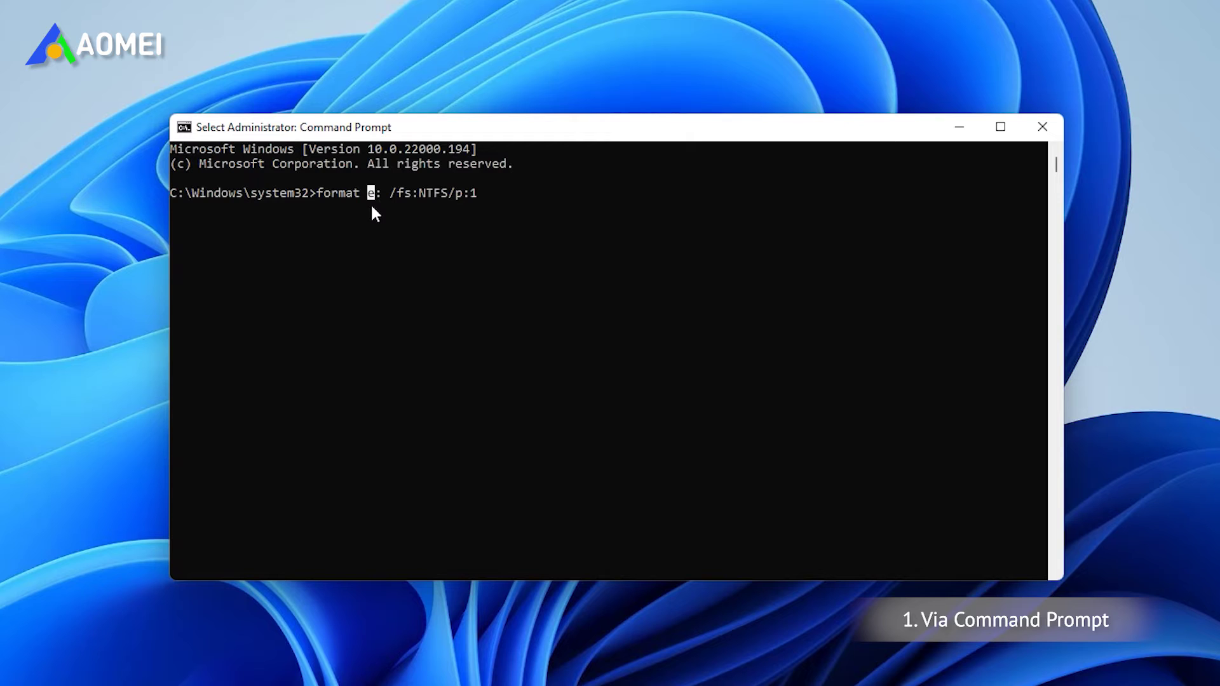
{"action": "key", "text": "Escape"}
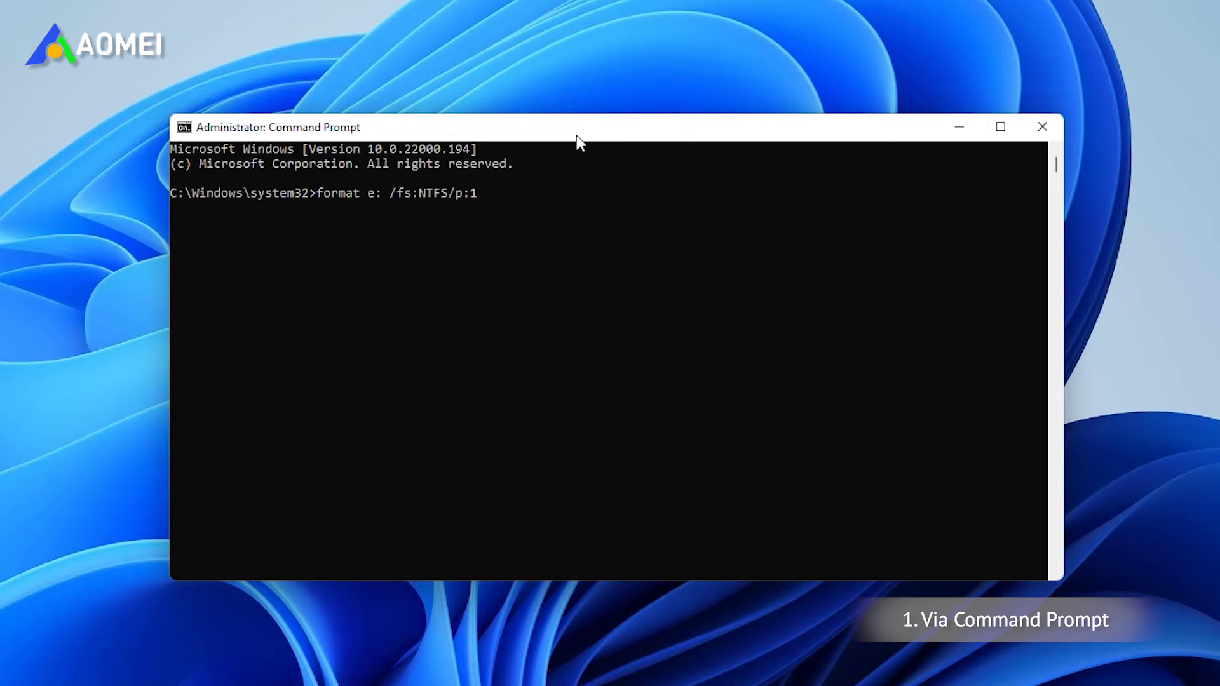
{"action": "key", "text": "Return"}
{"action": "type", "text": "new volume label for drive E:"}
{"action": "key", "text": "Return"}
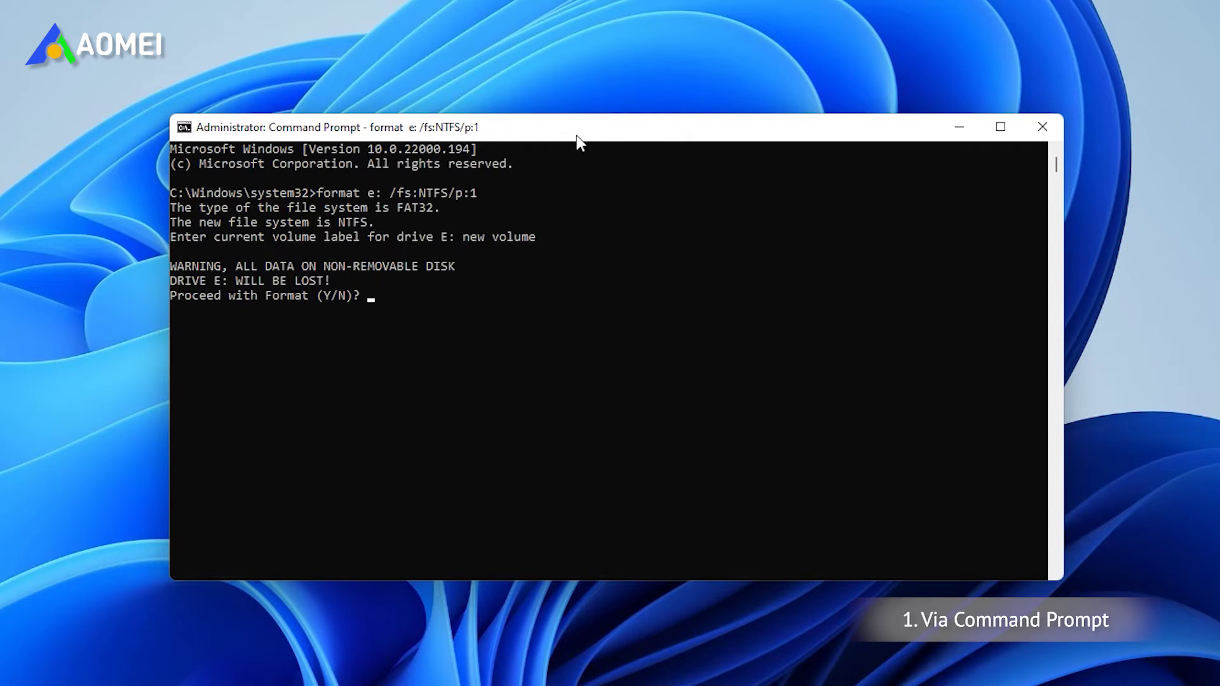
{"action": "type", "text": "y"}
{"action": "key", "text": "Return"}
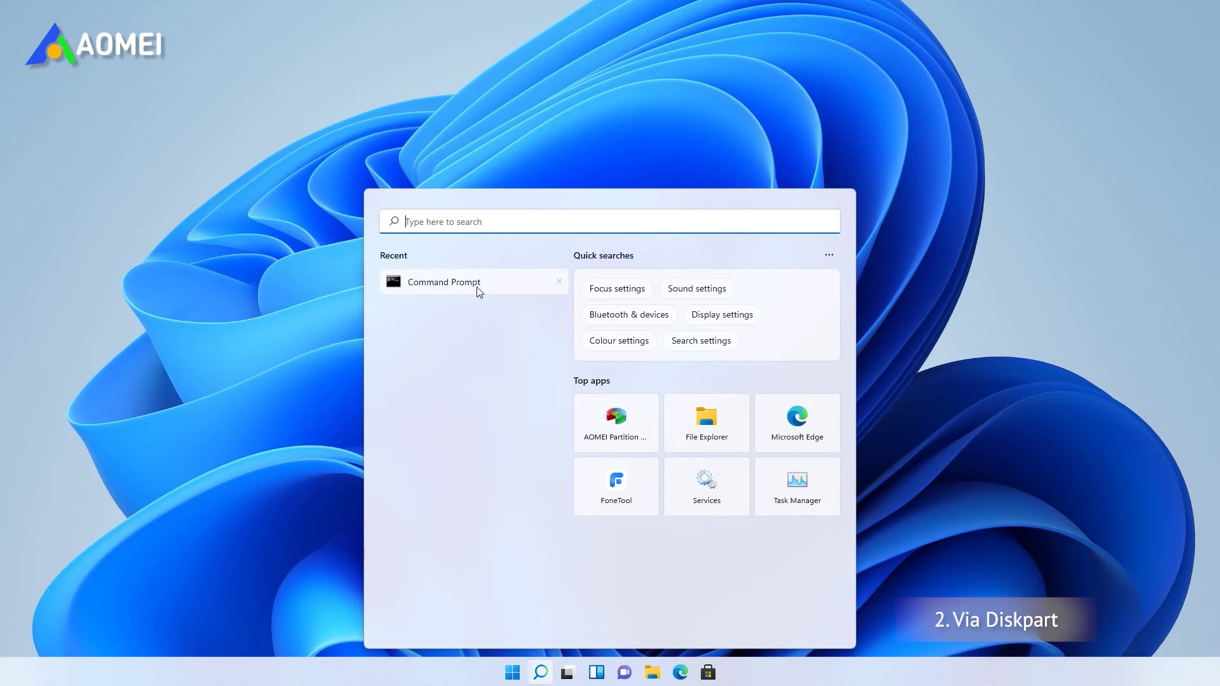
- Reopen Command Prompt as administrator and center its window on screen
{"action": "right_click", "coordinate": [477, 287]}
{"action": "left_click", "coordinate": [492, 303]}
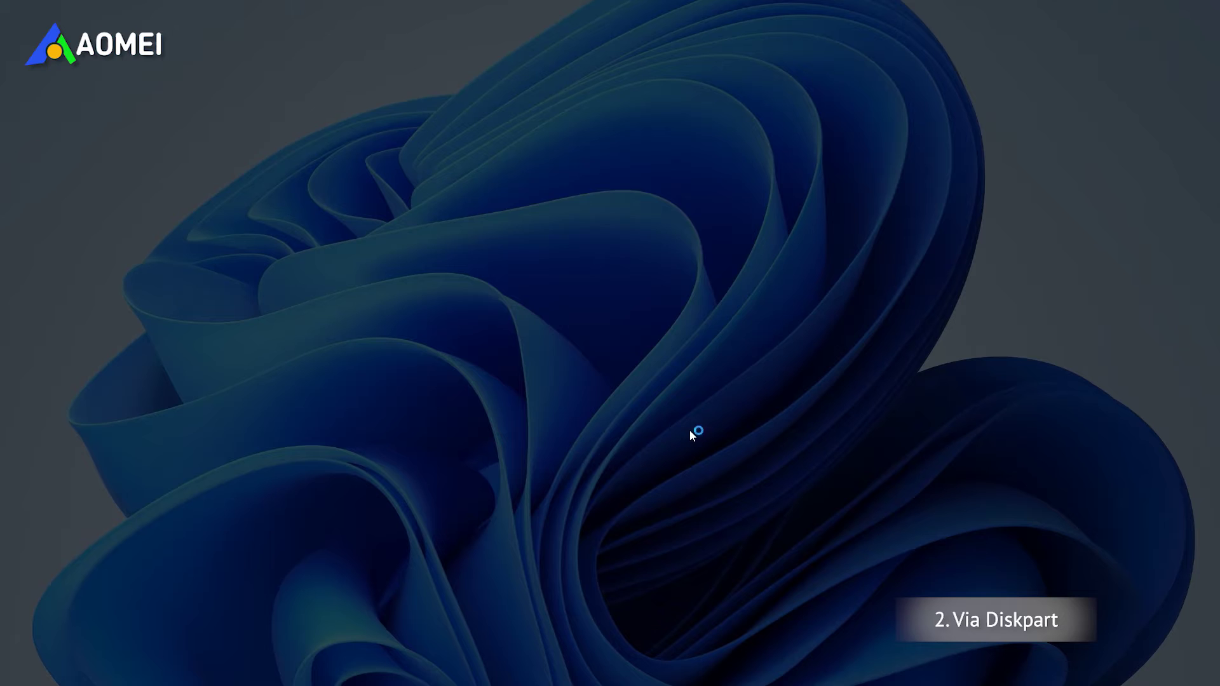
{"action": "left_click", "coordinate": [668, 379]}
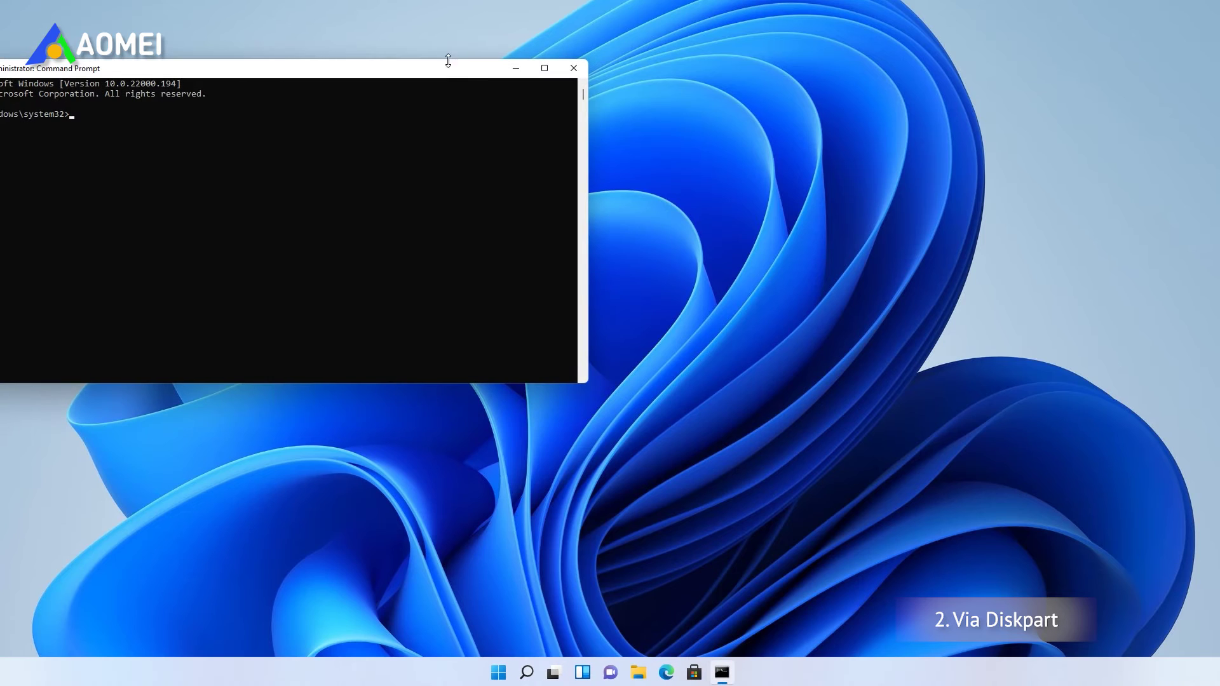
{"action": "left_click_drag", "start_coordinate": [455, 72], "coordinate": [801, 205]}
{"action": "type", "text": "diskpa"}
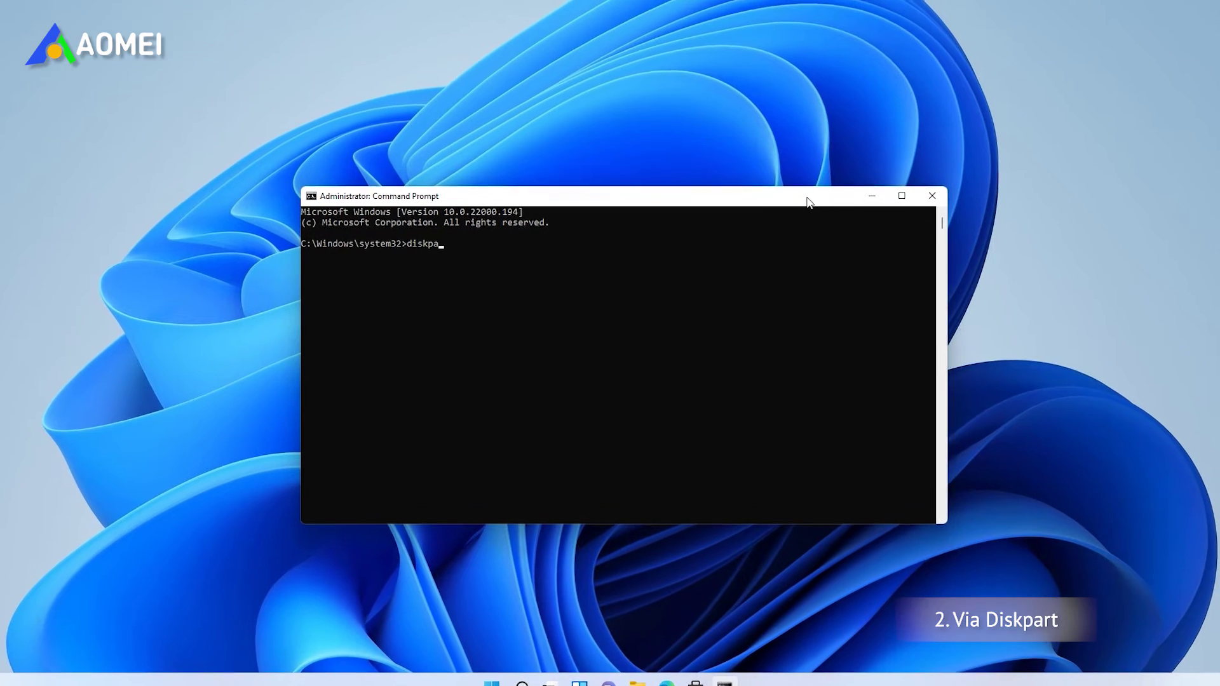
{"action": "type", "text": "rt"}
- In DiskPart, list the disks, select disk 0 and enter clean all
{"action": "key", "text": "Return"}
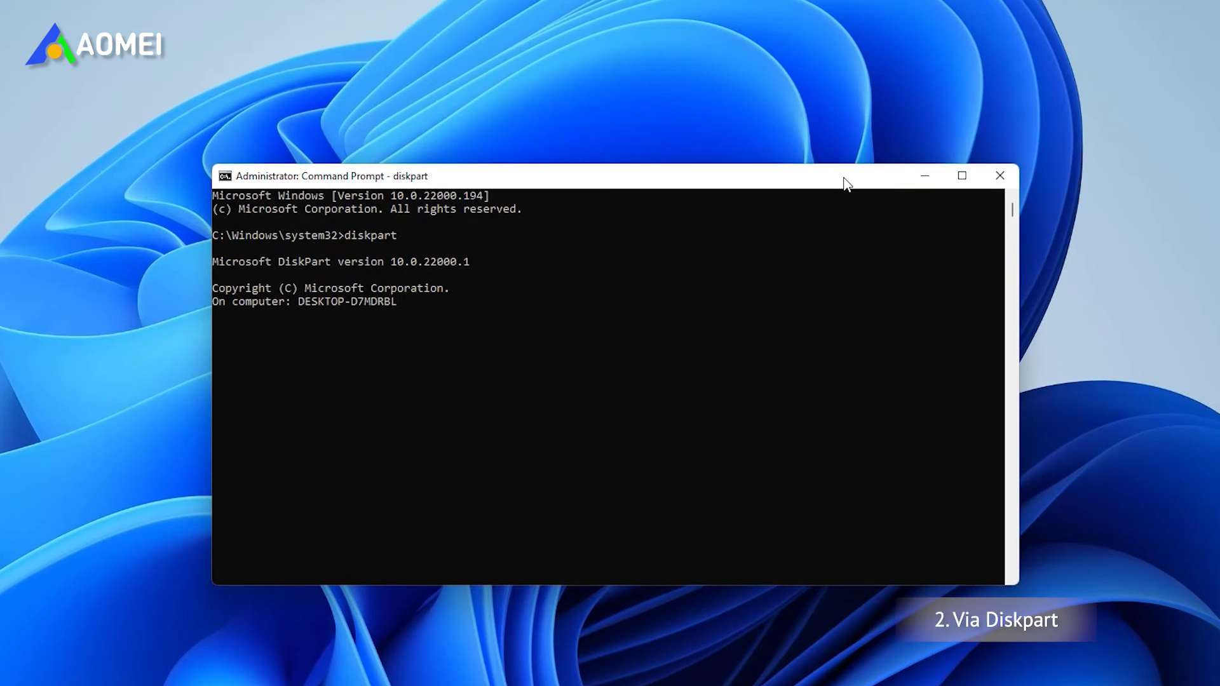
{"action": "type", "text": "li"}
{"action": "type", "text": "st disk"}
{"action": "key", "text": "Return"}
{"action": "type", "text": "s"}
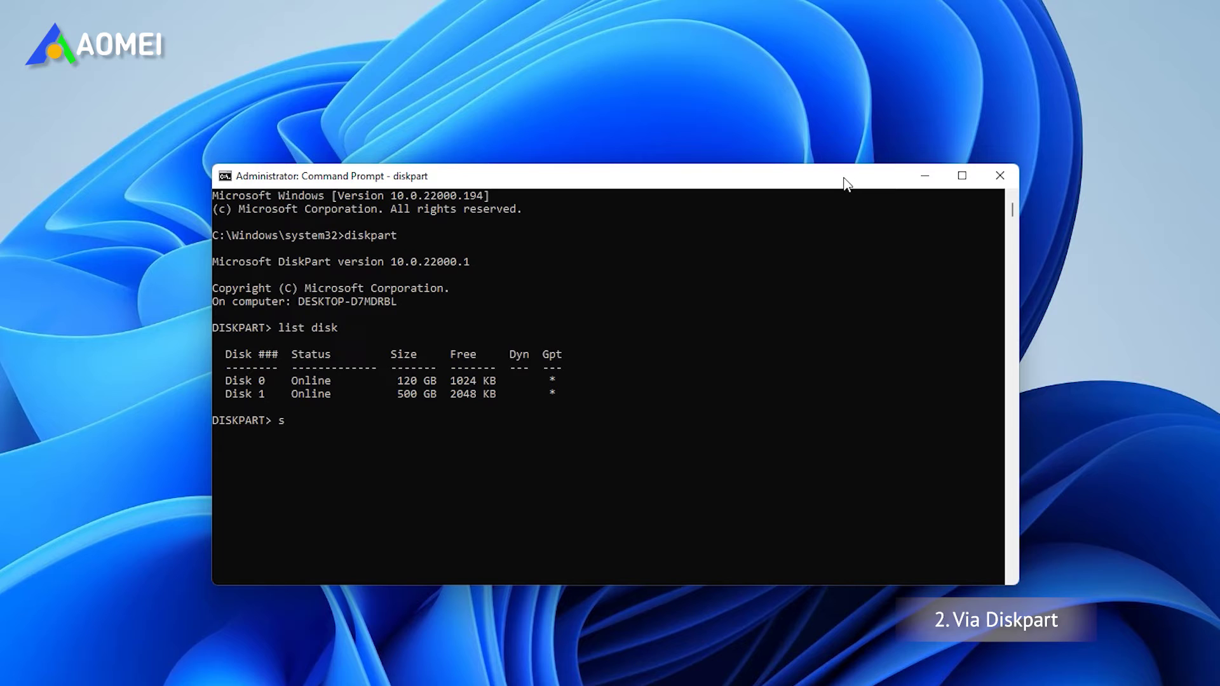
{"action": "type", "text": "elect "}
{"action": "type", "text": "disk 0"}
{"action": "key", "text": "Return"}
{"action": "type", "text": "clean "}
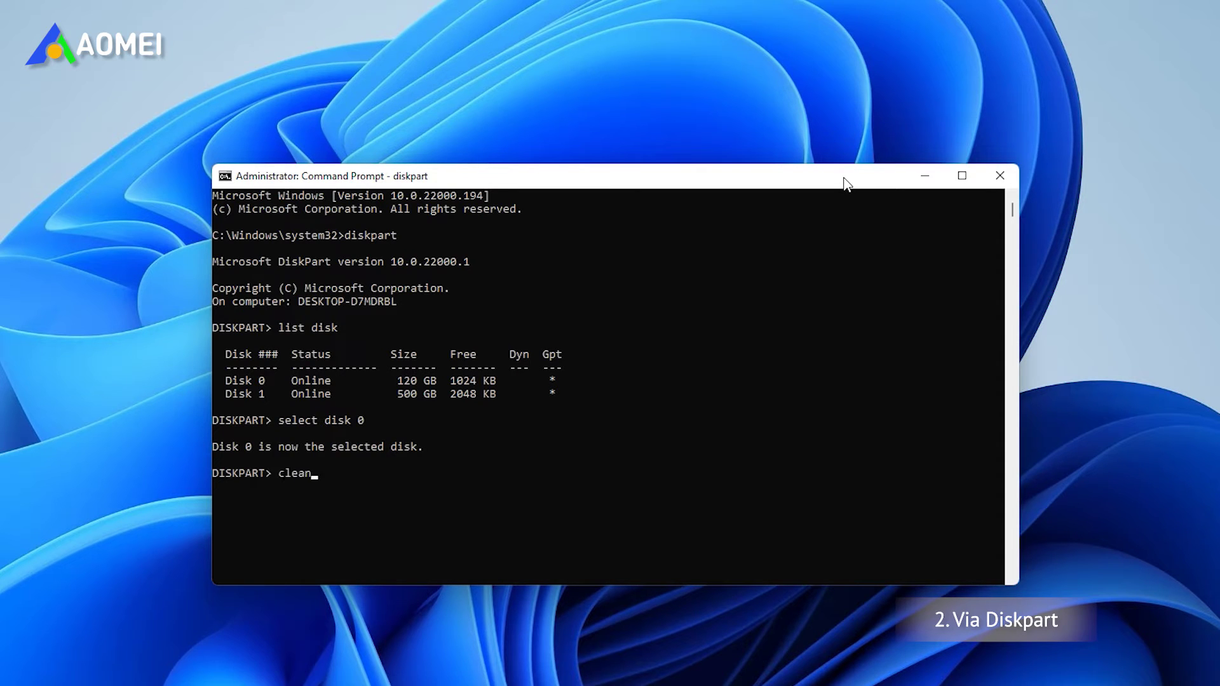
{"action": "type", "text": "all"}
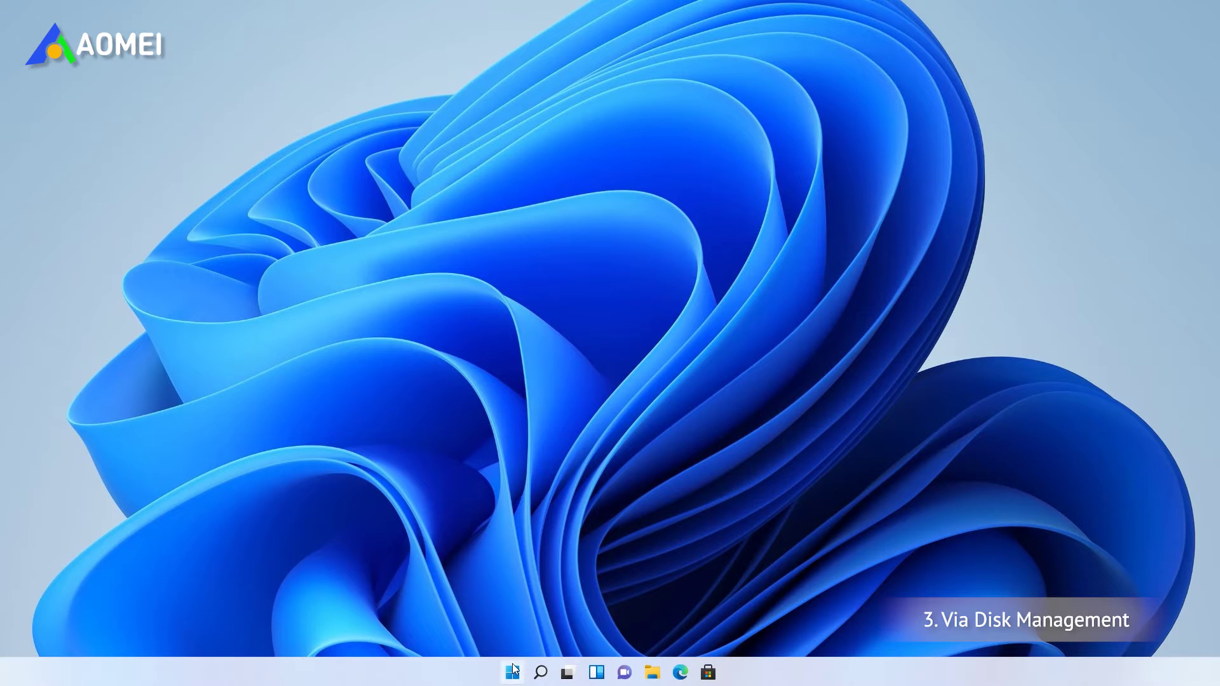
- Run a full (non-quick) format of New Volume (E:) in Disk Management, accepting the data-loss warning
{"action": "right_click", "coordinate": [512, 664]}
{"action": "left_click", "coordinate": [487, 437]}
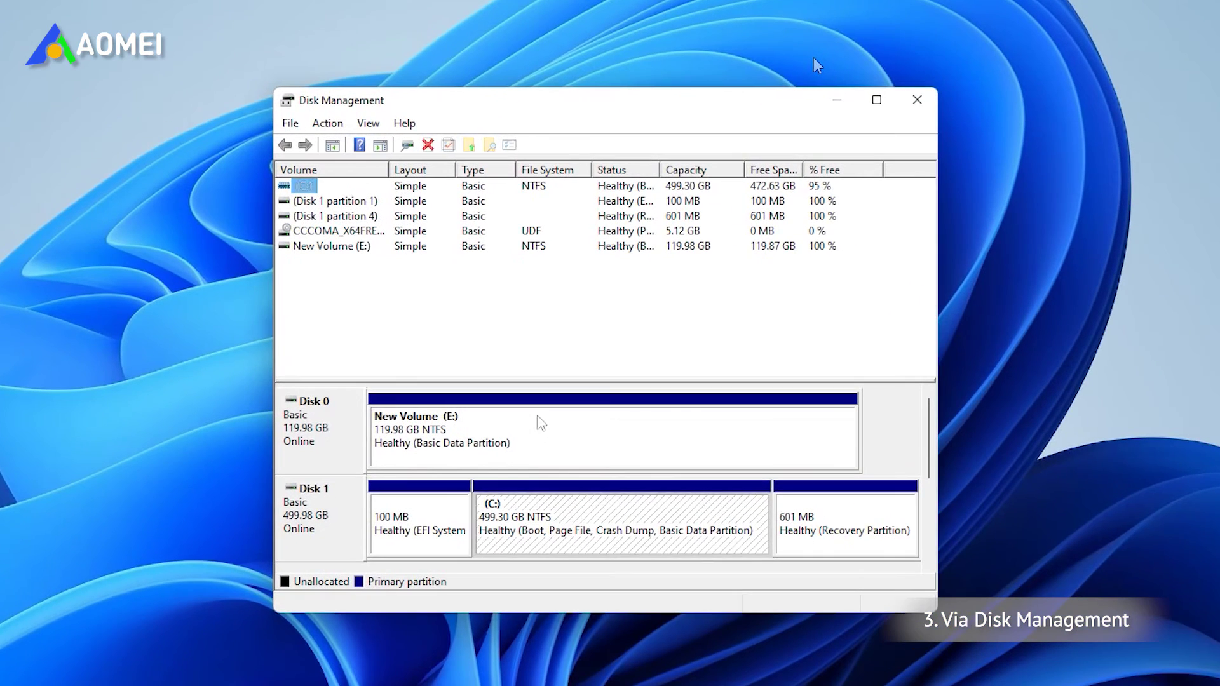
{"action": "right_click", "coordinate": [536, 427]}
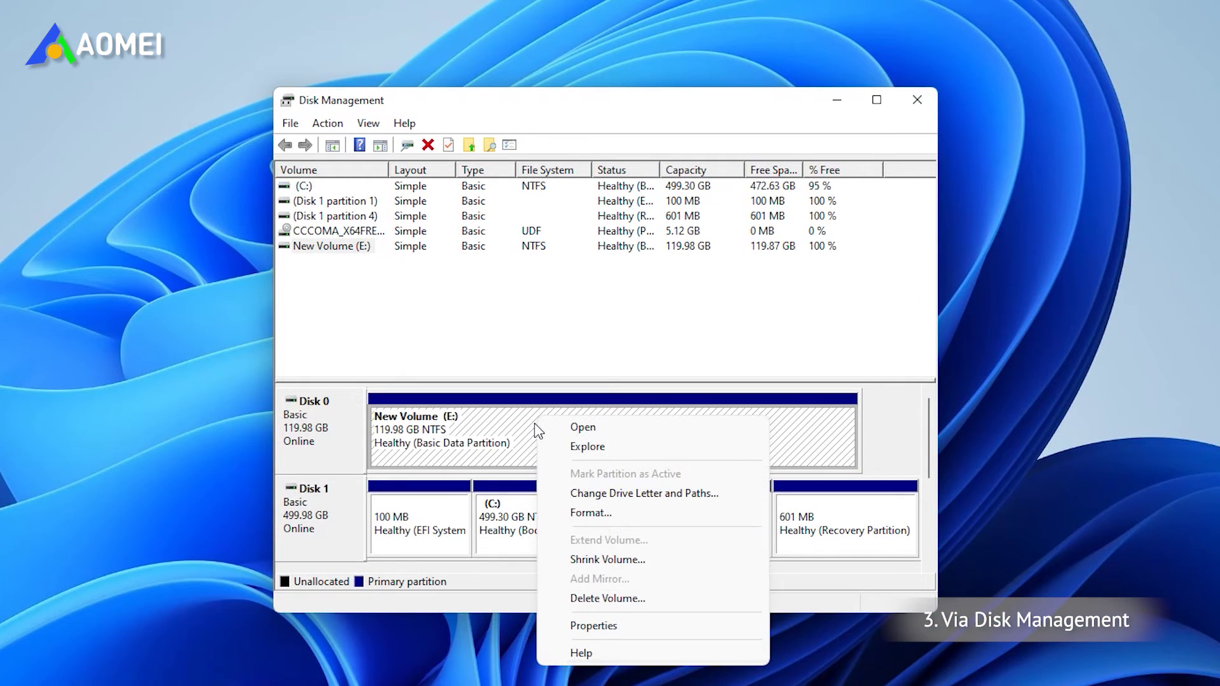
{"action": "left_click", "coordinate": [586, 511]}
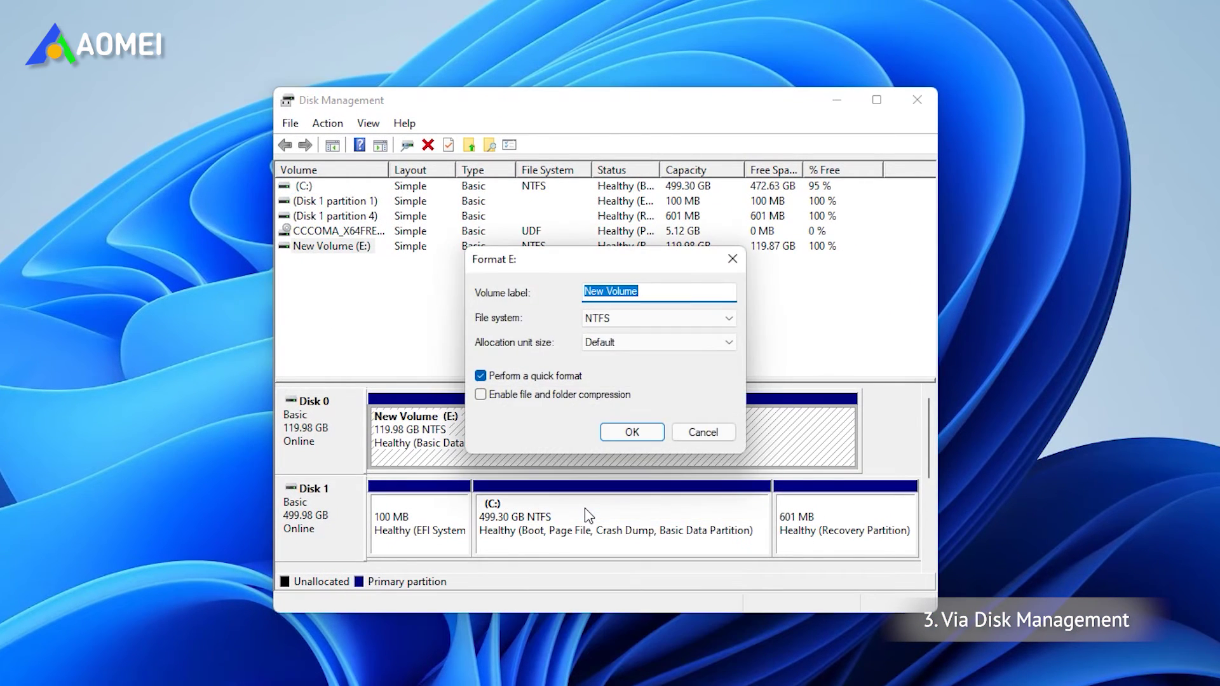
{"action": "left_click", "coordinate": [481, 377]}
{"action": "left_click", "coordinate": [634, 435]}
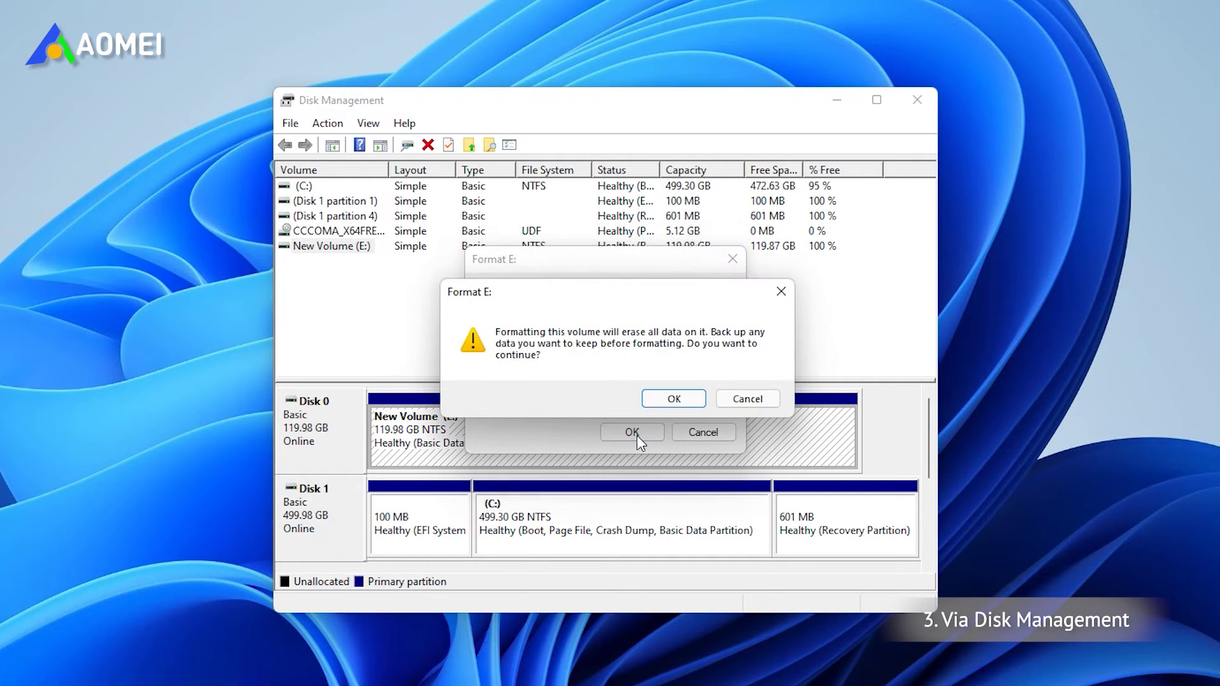
{"action": "left_click", "coordinate": [674, 398]}
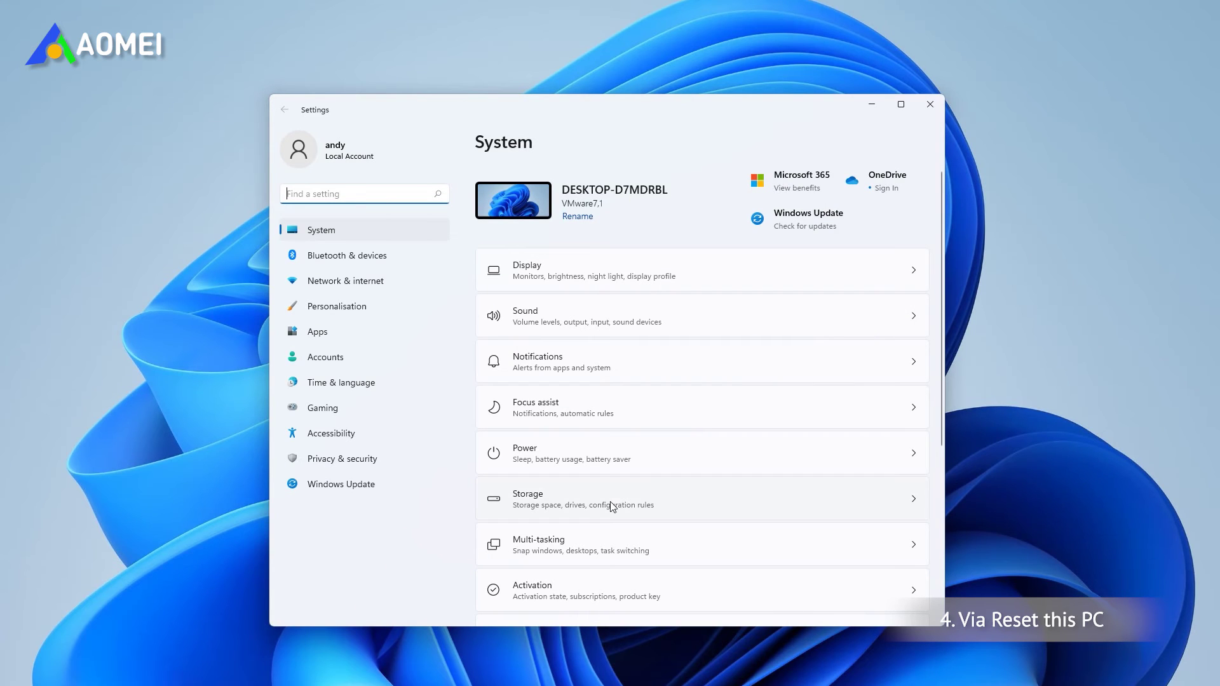
{"action": "scroll", "coordinate": [638, 488], "scroll_direction": "down", "scroll_amount": 3}
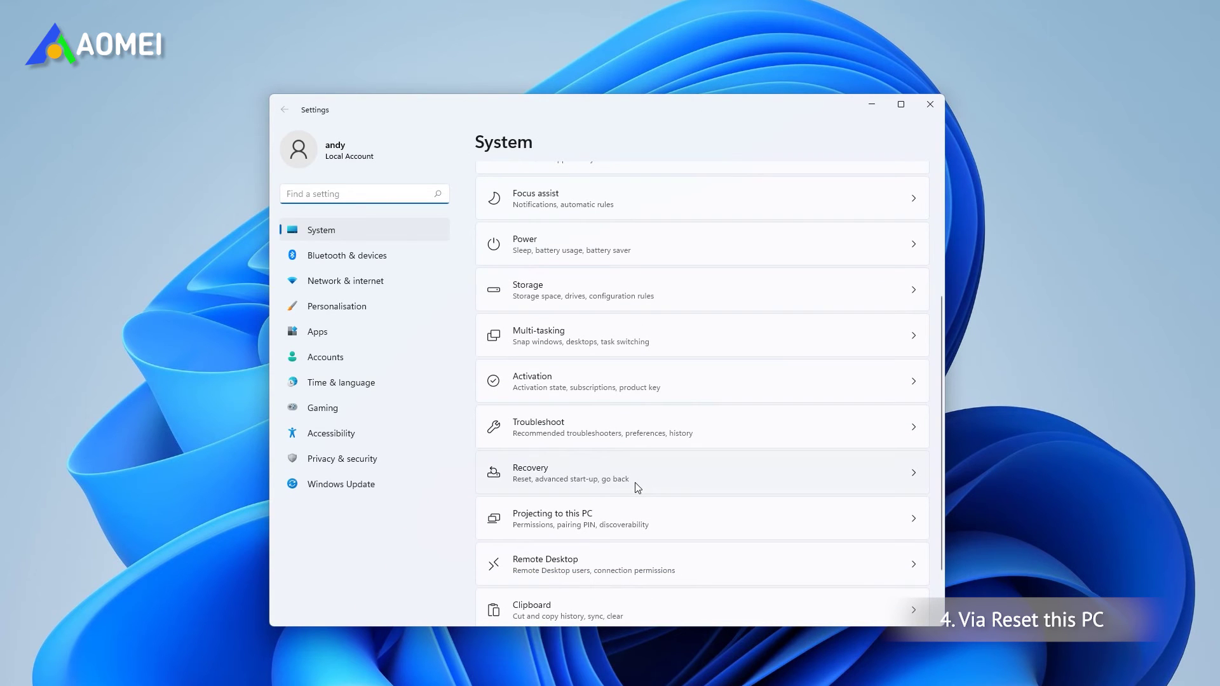
- From Recovery settings, start Reset this PC with Remove everything and Local reinstall
{"action": "left_click", "coordinate": [638, 488]}
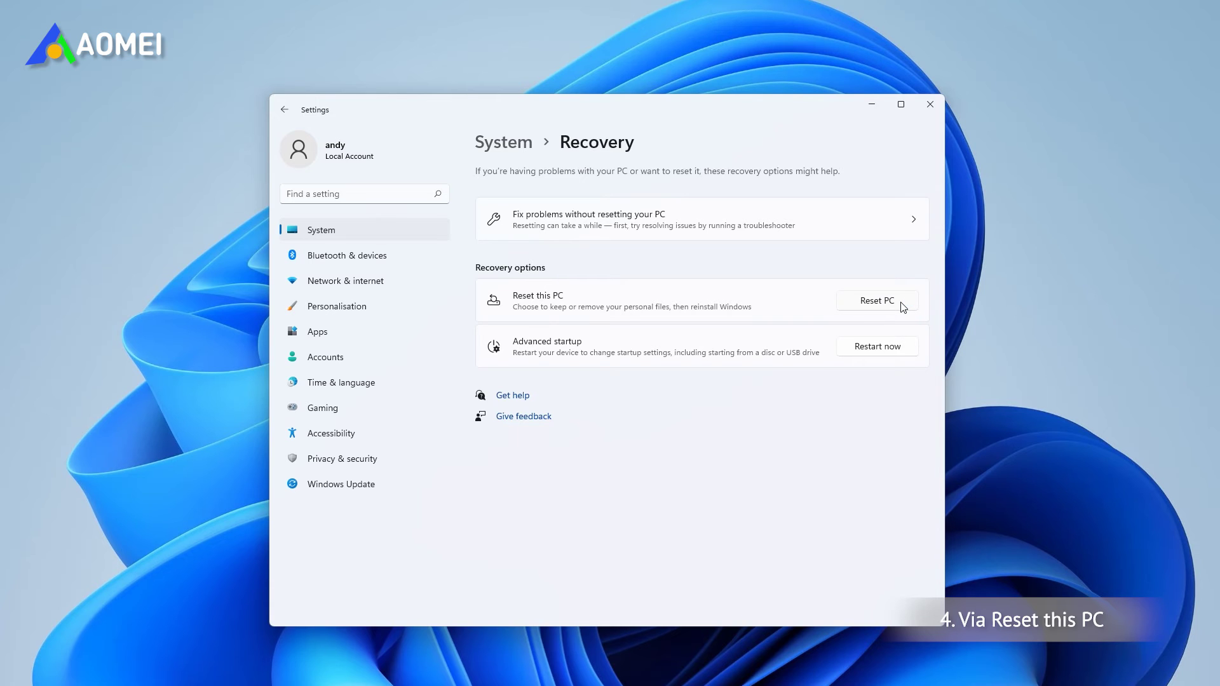
{"action": "left_click", "coordinate": [877, 301]}
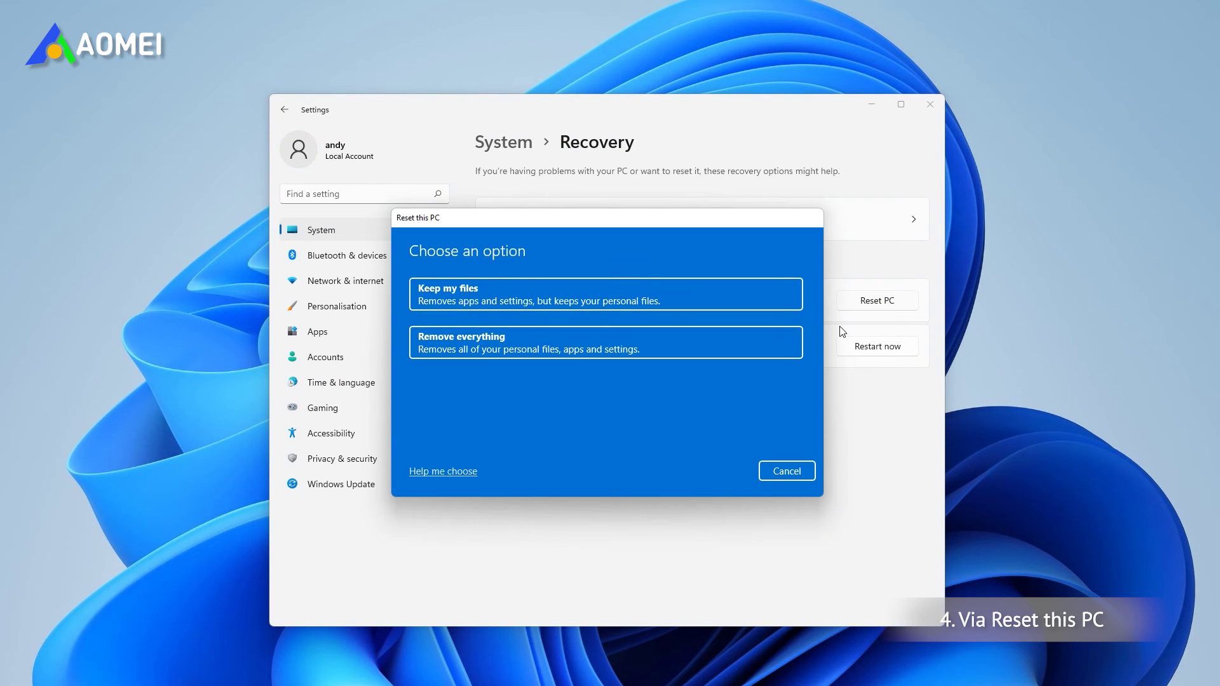
{"action": "left_click", "coordinate": [692, 347]}
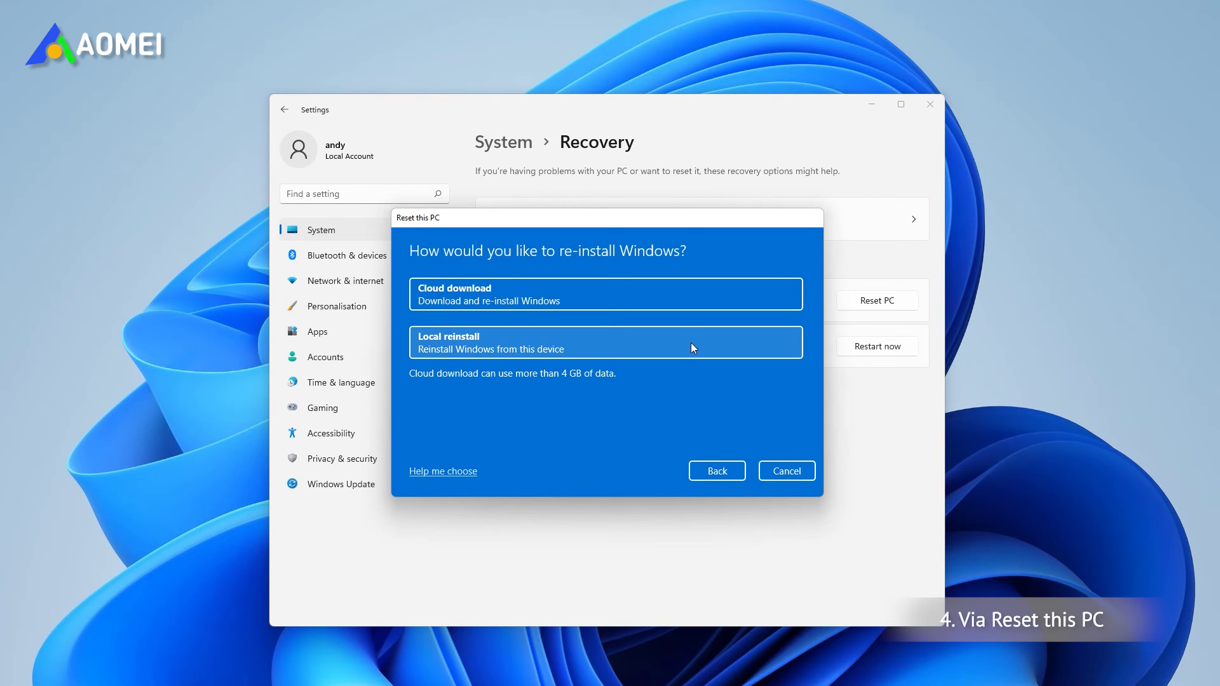
{"action": "left_click", "coordinate": [691, 345]}
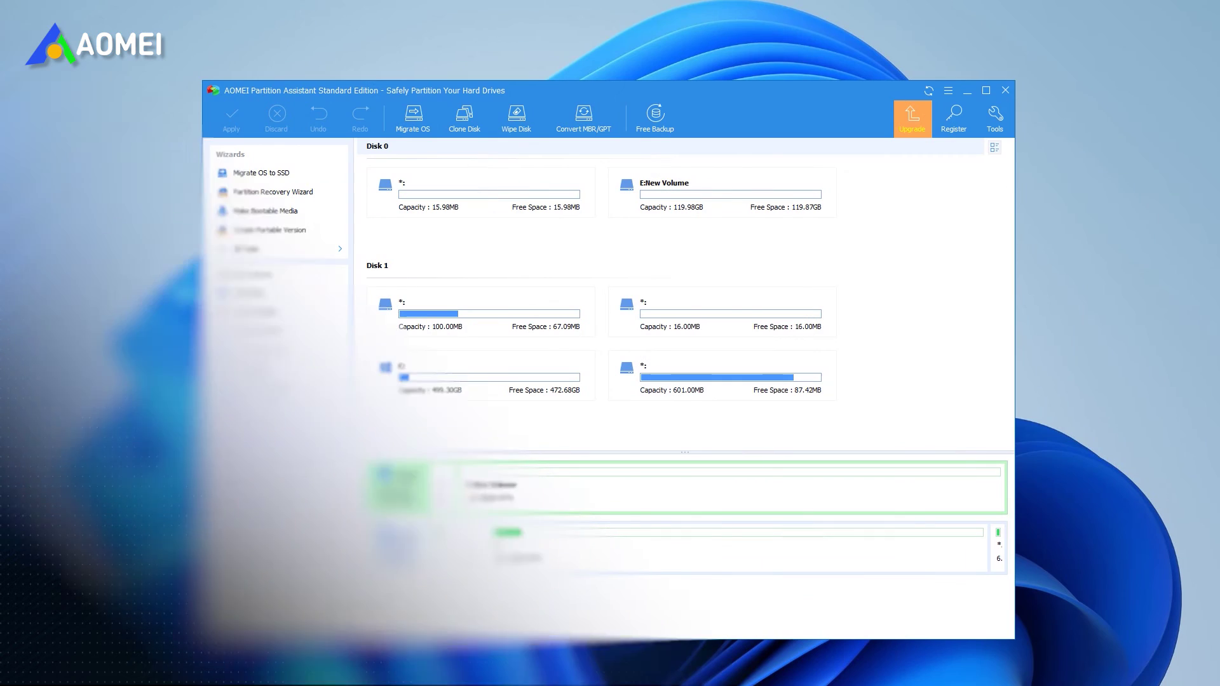
- Queue a Wipe Hard Drive on Disk 0 with Fill sectors with Zero, then click Apply
{"action": "right_click", "coordinate": [411, 480]}
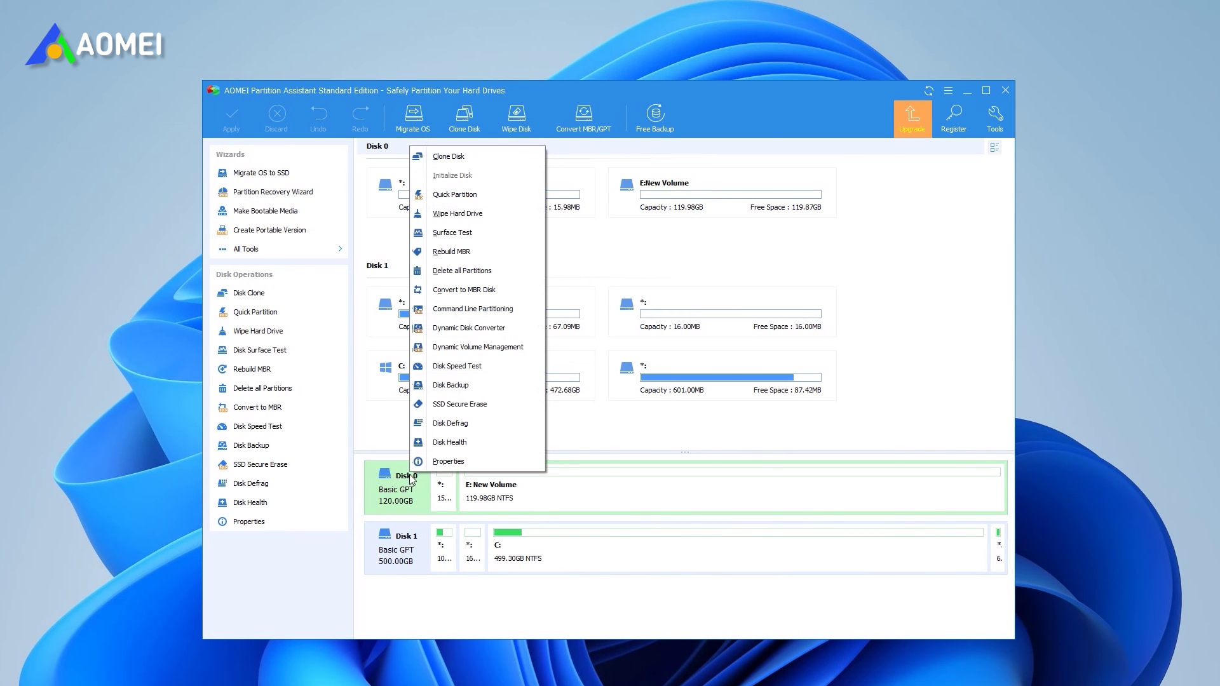
{"action": "left_click", "coordinate": [437, 213]}
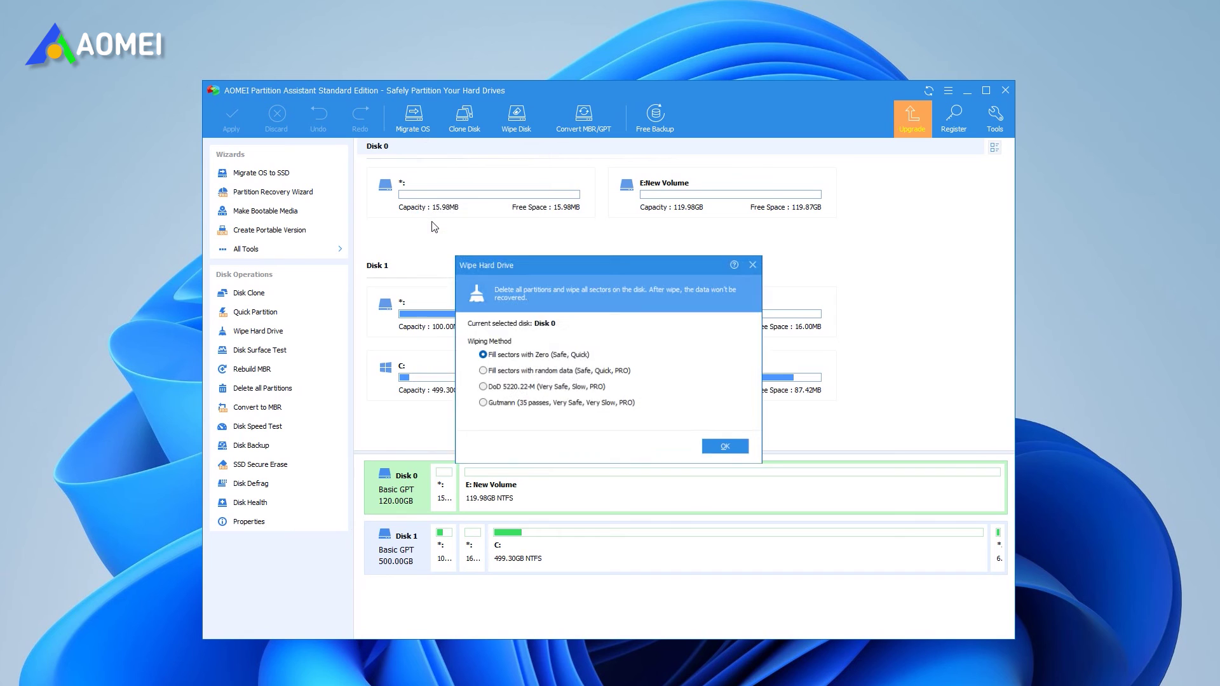
{"action": "left_click", "coordinate": [717, 452]}
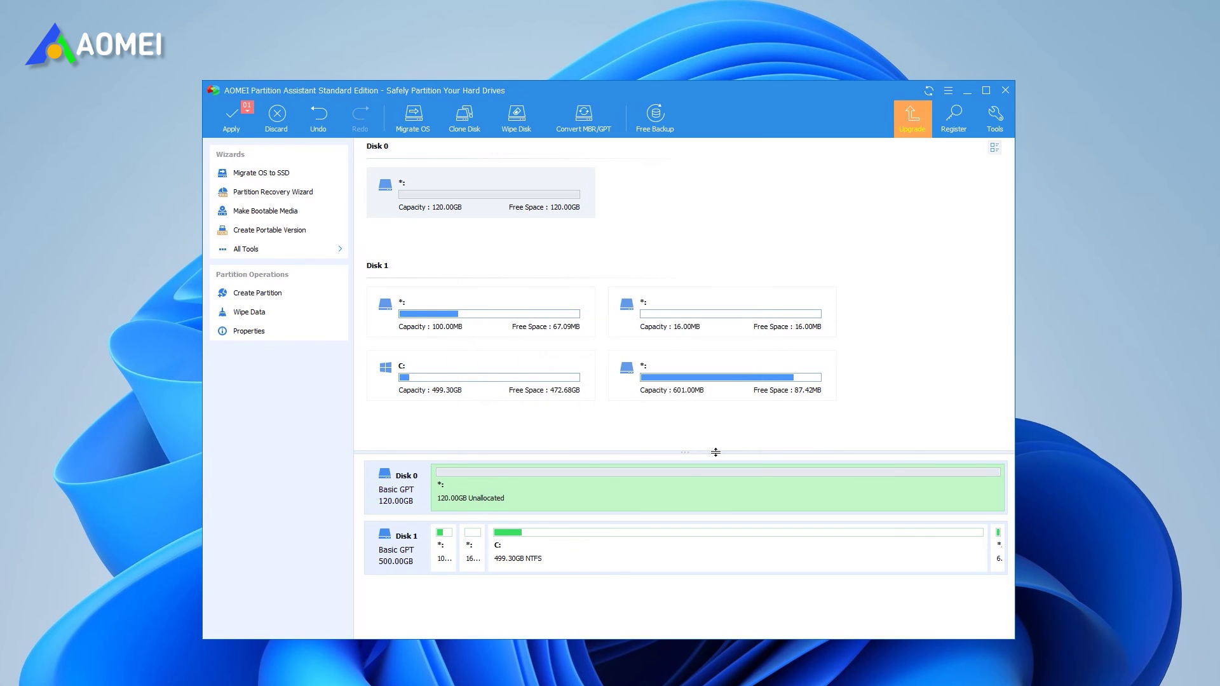
{"action": "left_click", "coordinate": [241, 132]}
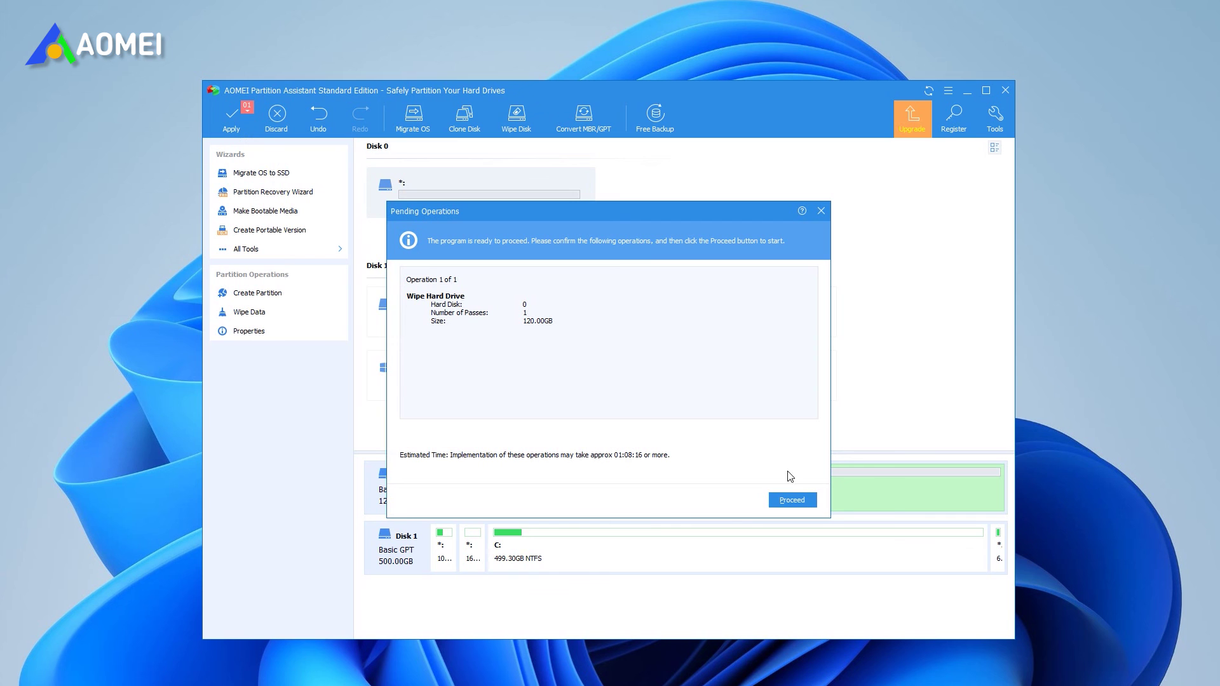